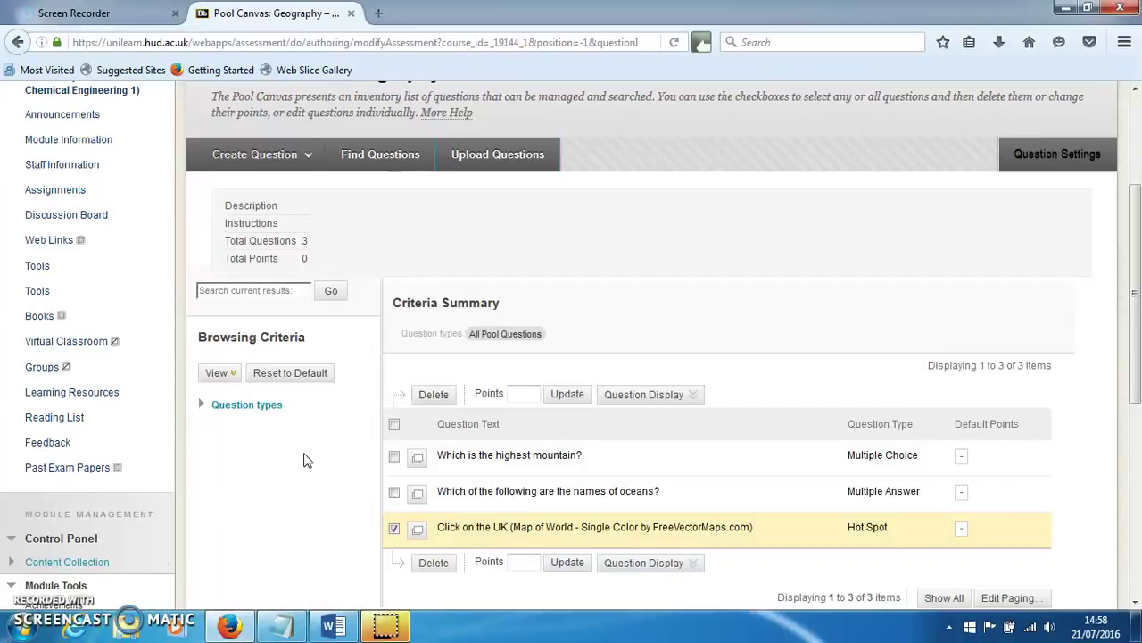
# Pick Ordering from the Create Question menu on the Geography pool page
pyautogui.click(277, 157)
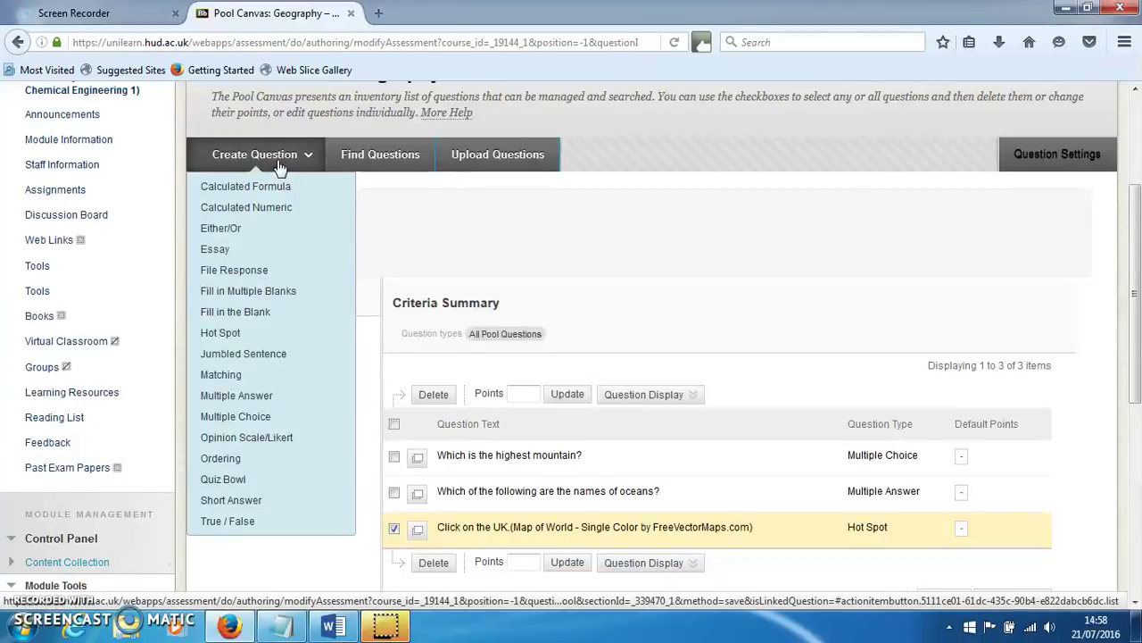
pyautogui.click(234, 458)
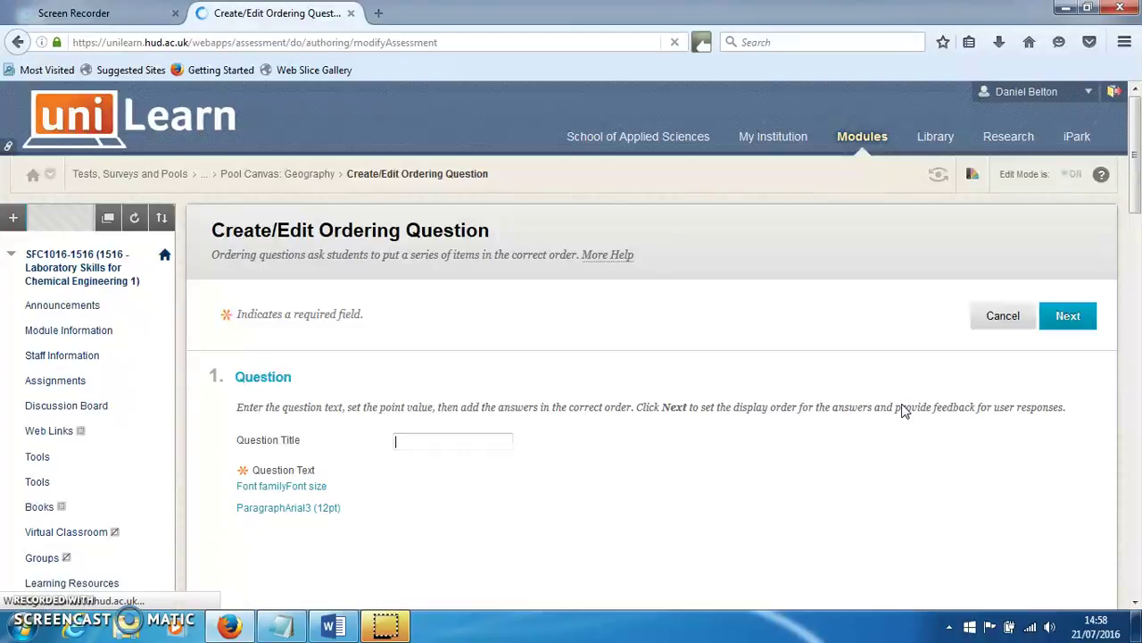
# Copy the prepared question sentence and four mountain names from Notepad
pyautogui.scroll(-2, 824, 359)
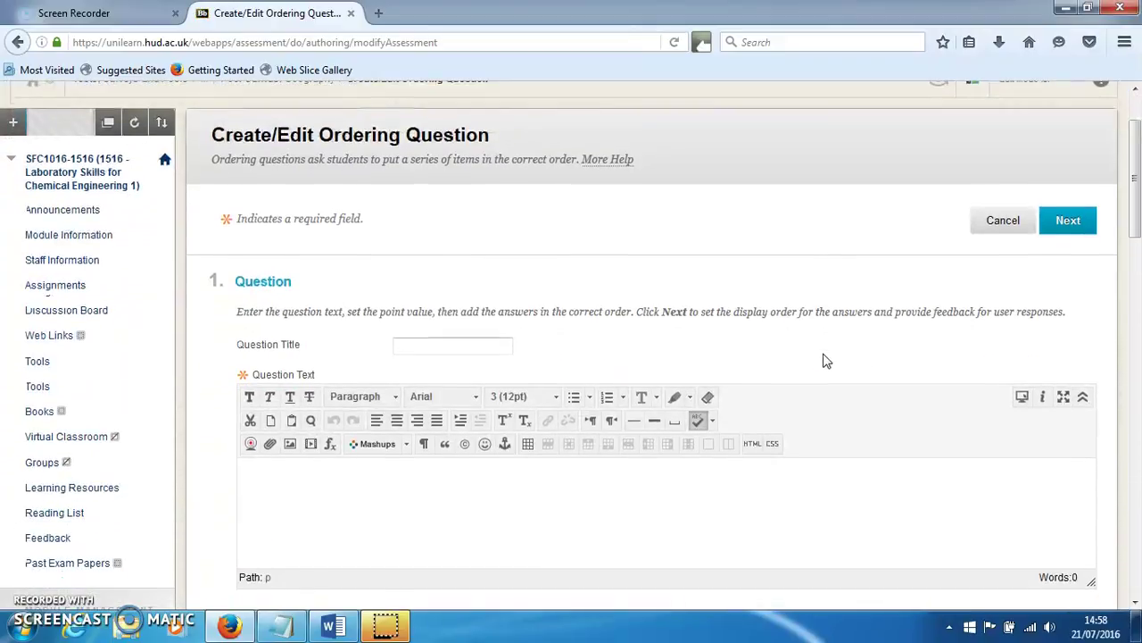
pyautogui.click(301, 628)
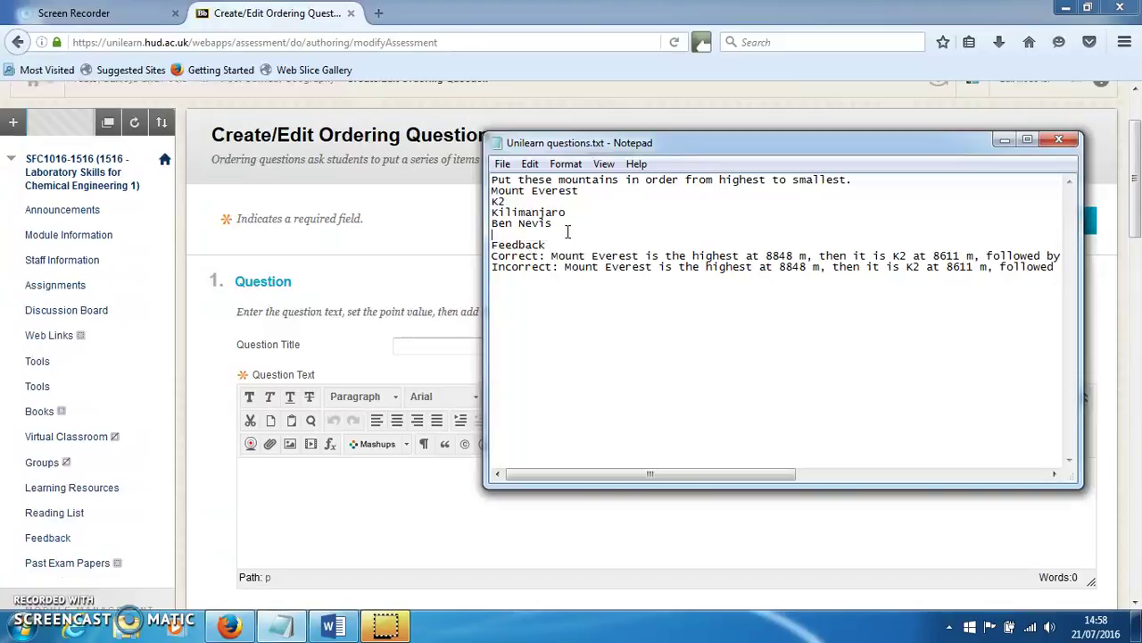
pyautogui.moveTo(567, 230); pyautogui.dragTo(492, 179)
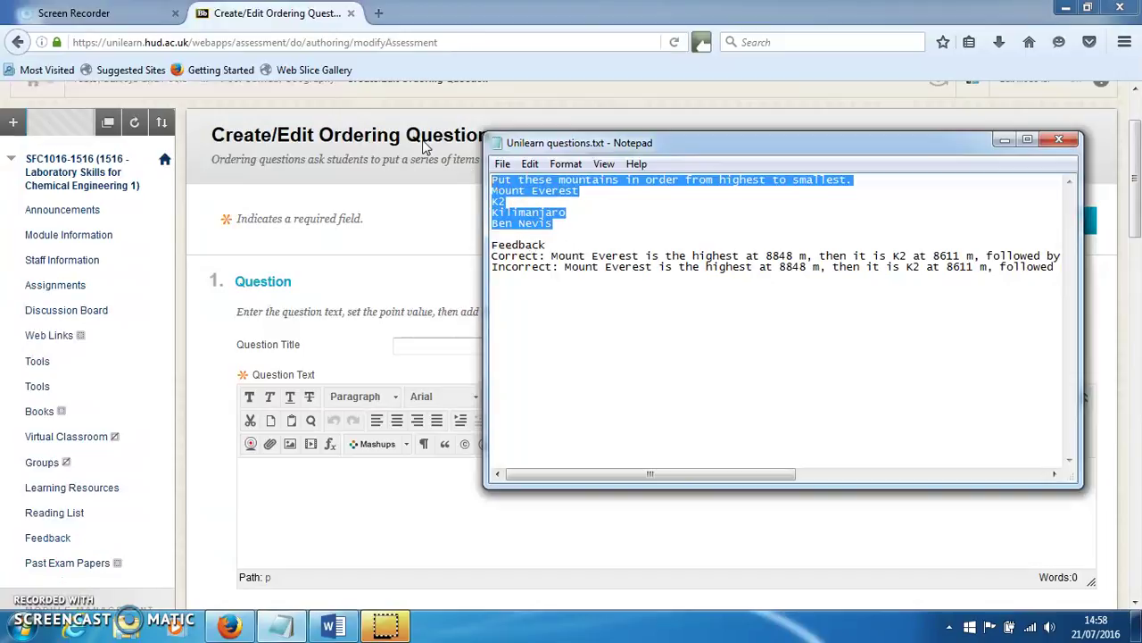
pyautogui.hotkey('ctrl', 'c')
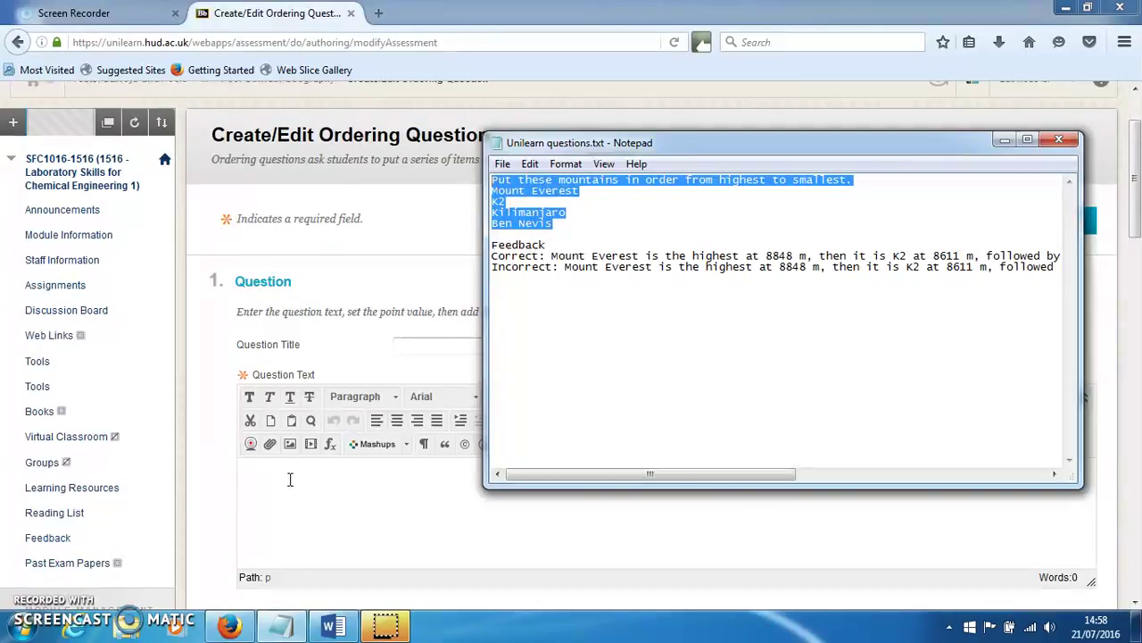
# Paste into Question Text and delete the mountain lines, leaving only the question sentence
pyautogui.click(288, 476)
pyautogui.hotkey('ctrl', 'v')
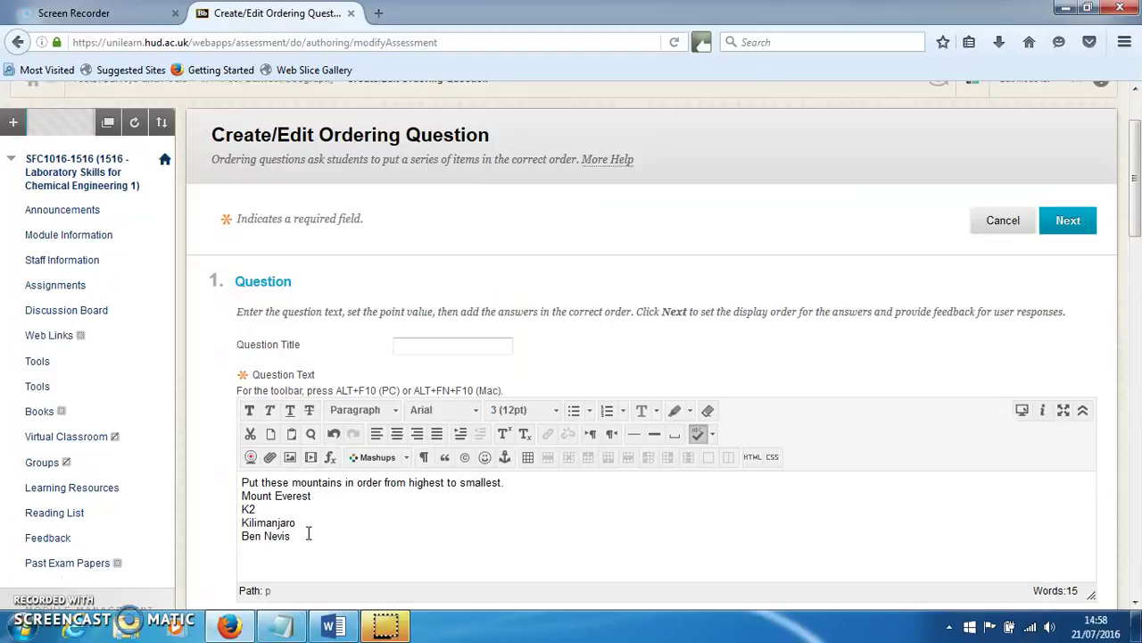
pyautogui.moveTo(308, 534); pyautogui.dragTo(239, 493)
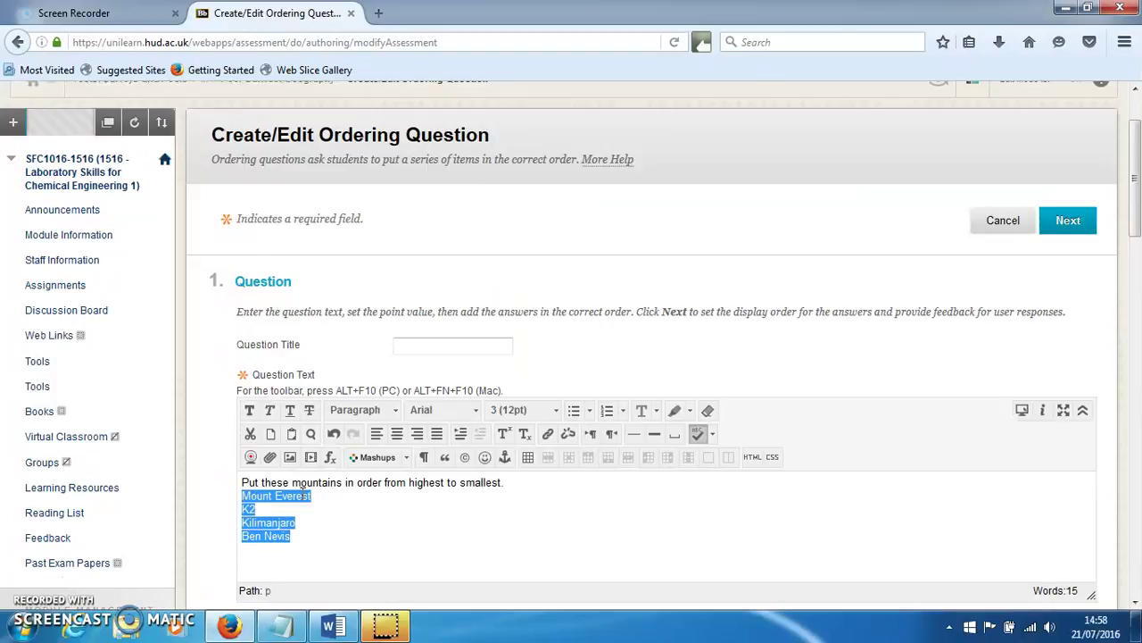
pyautogui.hotkey('ctrl', 'x')
pyautogui.press('BackSpace')
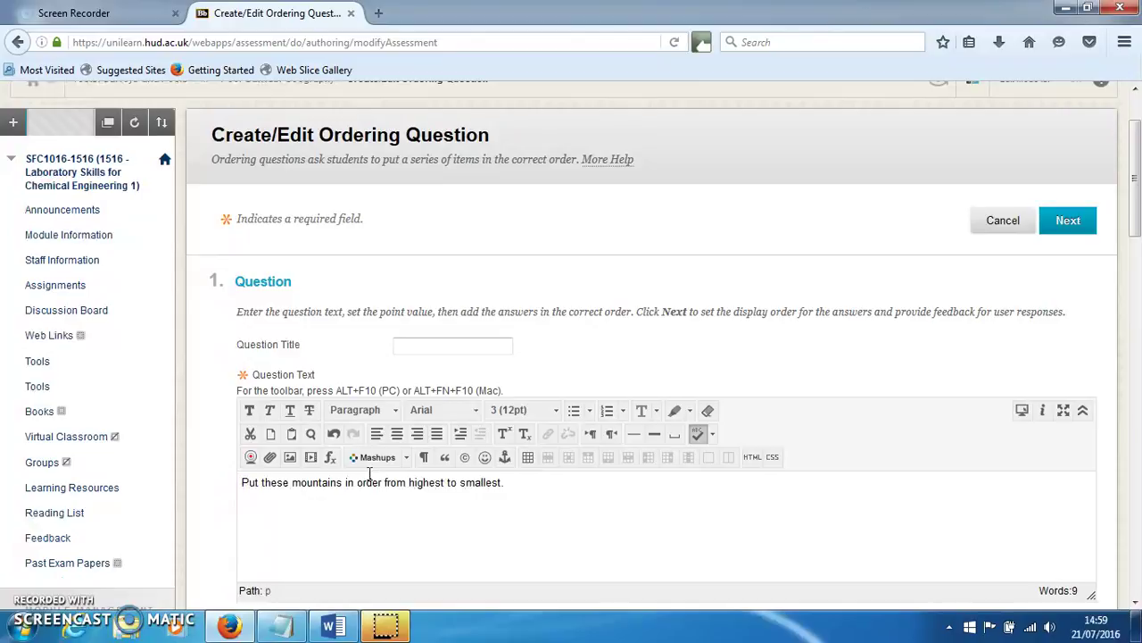
# Paste the mountain list into Answer 1, cutting everything after Mount Everest
pyautogui.scroll(-5, 370, 473)
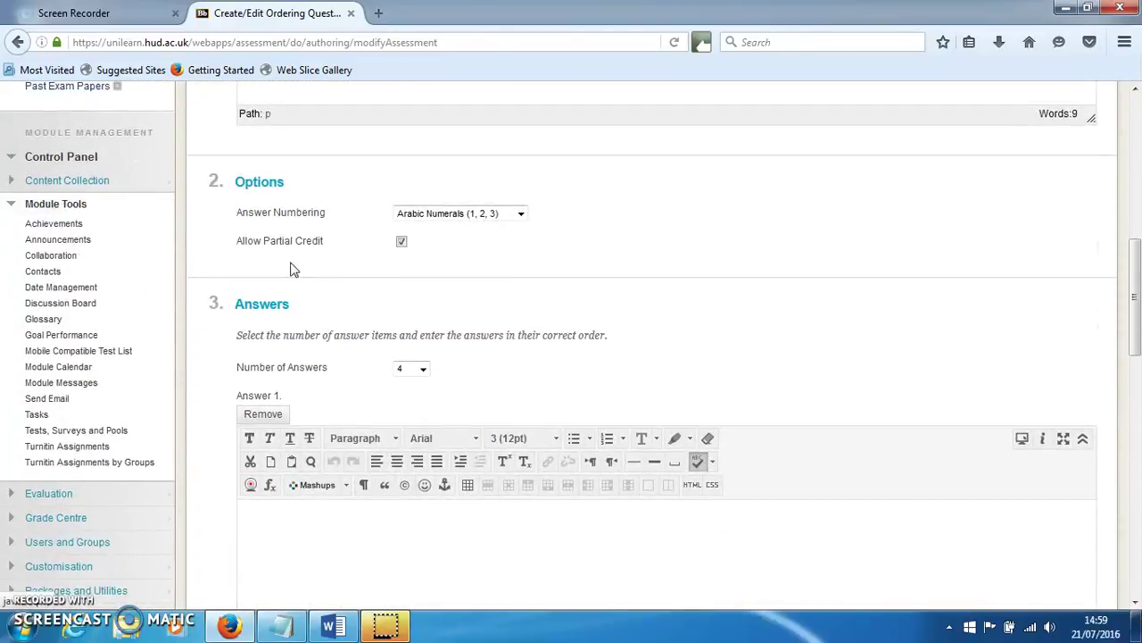
pyautogui.click(357, 528)
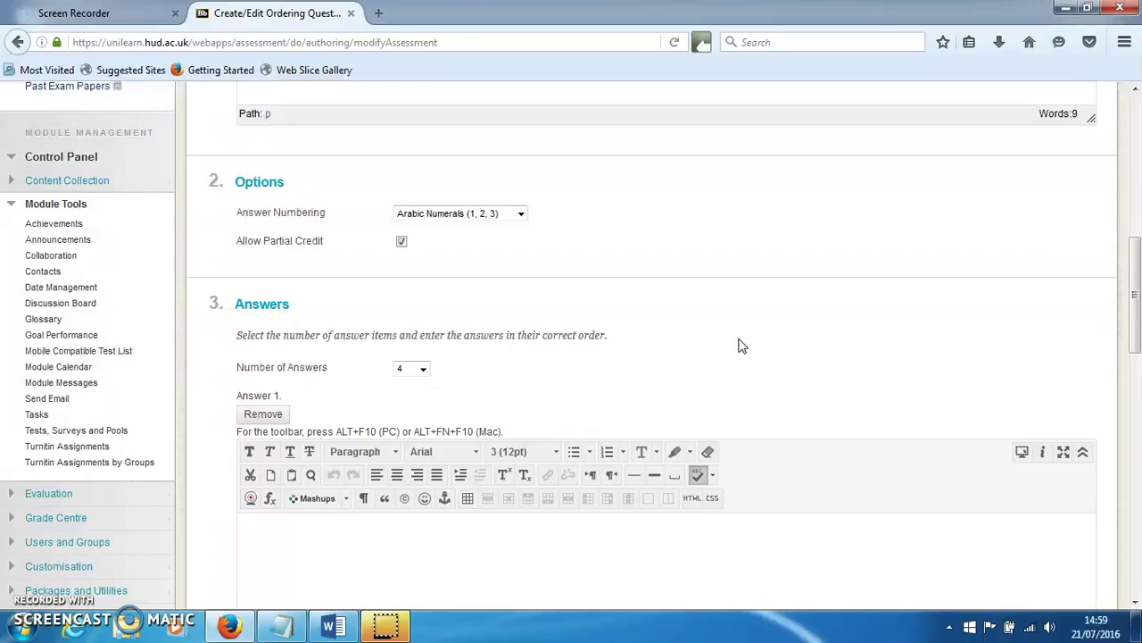
pyautogui.hotkey('ctrl', 'v')
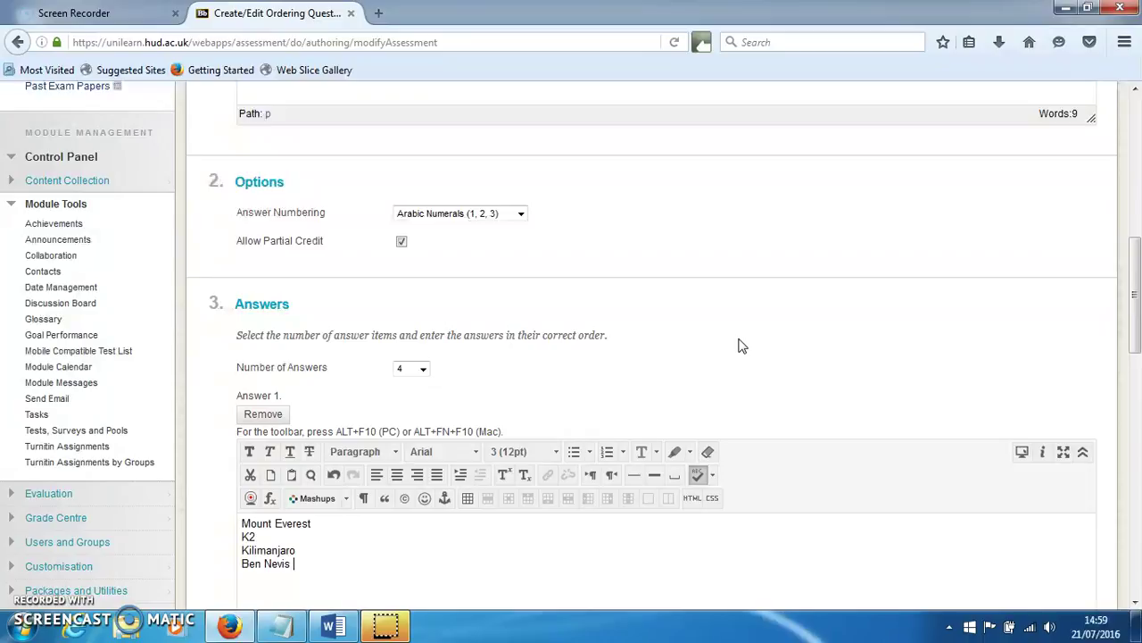
pyautogui.moveTo(292, 564); pyautogui.dragTo(242, 537)
pyautogui.scroll(-1, 502, 441)
pyautogui.scroll(-1, 503, 440)
pyautogui.hotkey('ctrl', 'x')
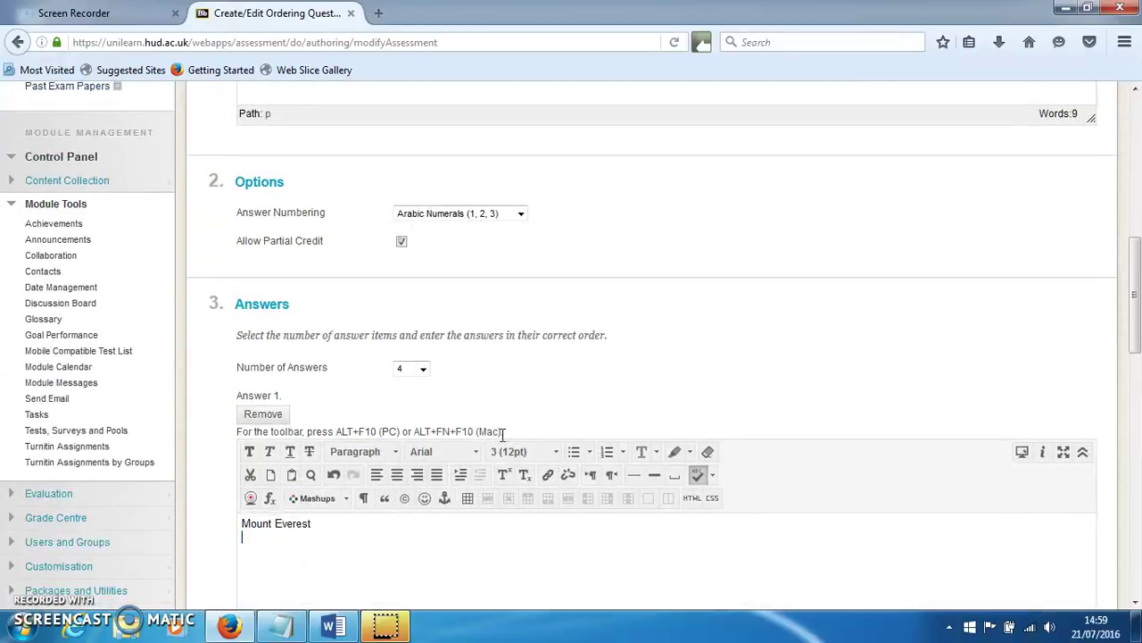
pyautogui.press('BackSpace')
# Paste the remaining names into Answer 2, keeping only K2
pyautogui.scroll(-7, 502, 433)
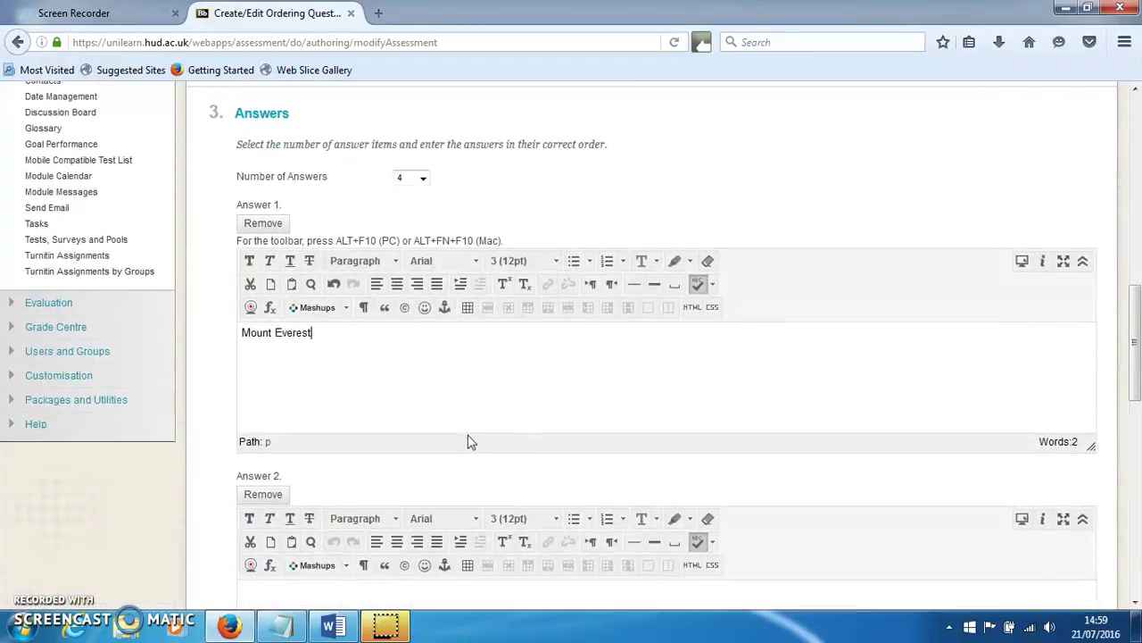
pyautogui.click(298, 418)
pyautogui.hotkey('ctrl', 'v')
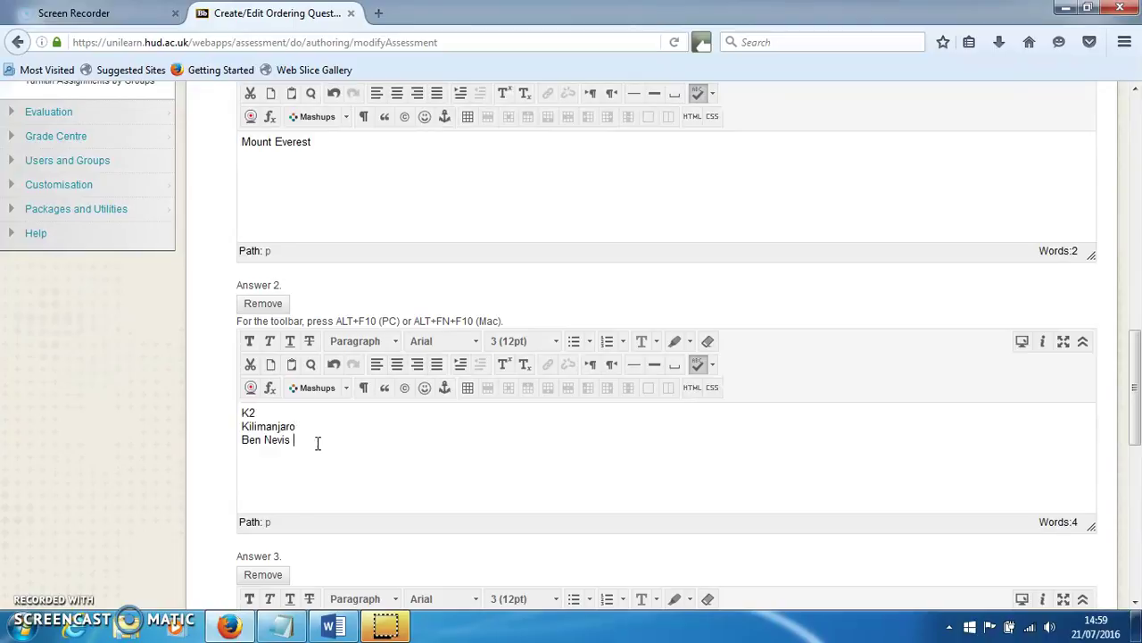
pyautogui.moveTo(303, 440); pyautogui.dragTo(240, 436)
pyautogui.hotkey('ctrl', 'x')
# Paste Kilimanjaro and Ben Nevis into Answer 3, cutting Ben Nevis out
pyautogui.scroll(-3, 405, 405)
pyautogui.click(277, 482)
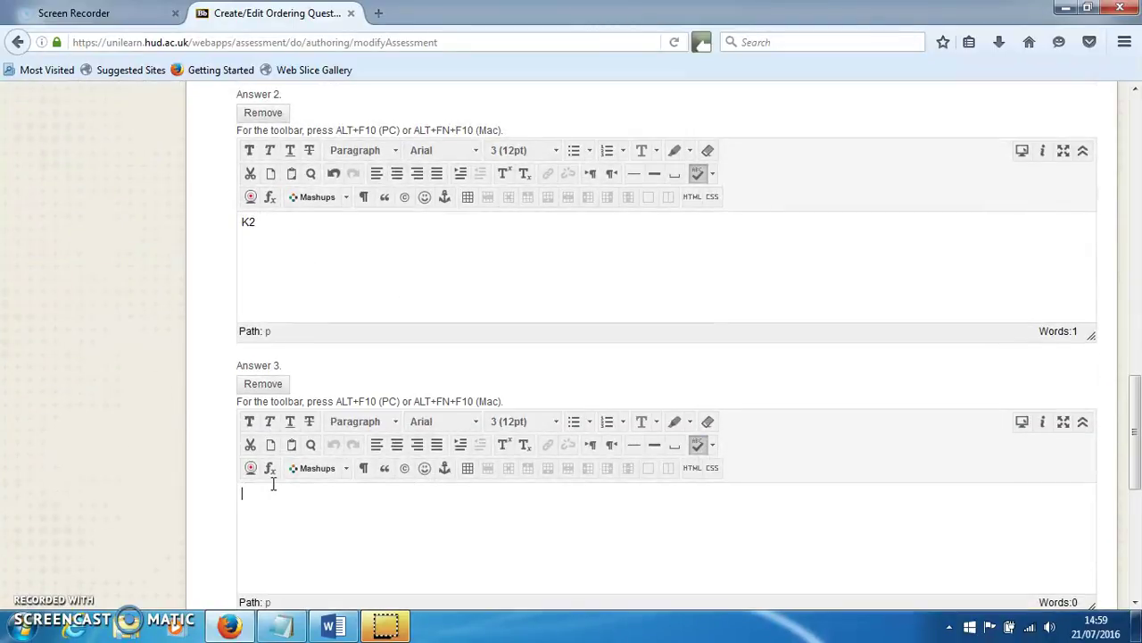
pyautogui.hotkey('ctrl', 'v')
pyautogui.moveTo(293, 507); pyautogui.dragTo(162, 498)
pyautogui.click(294, 507)
pyautogui.moveTo(294, 507); pyautogui.dragTo(229, 512)
pyautogui.hotkey('ctrl', 'x')
# Paste Ben Nevis into Answer 4 and review all four answers
pyautogui.scroll(-3, 263, 488)
pyautogui.click(278, 481)
pyautogui.hotkey('ctrl', 'v')
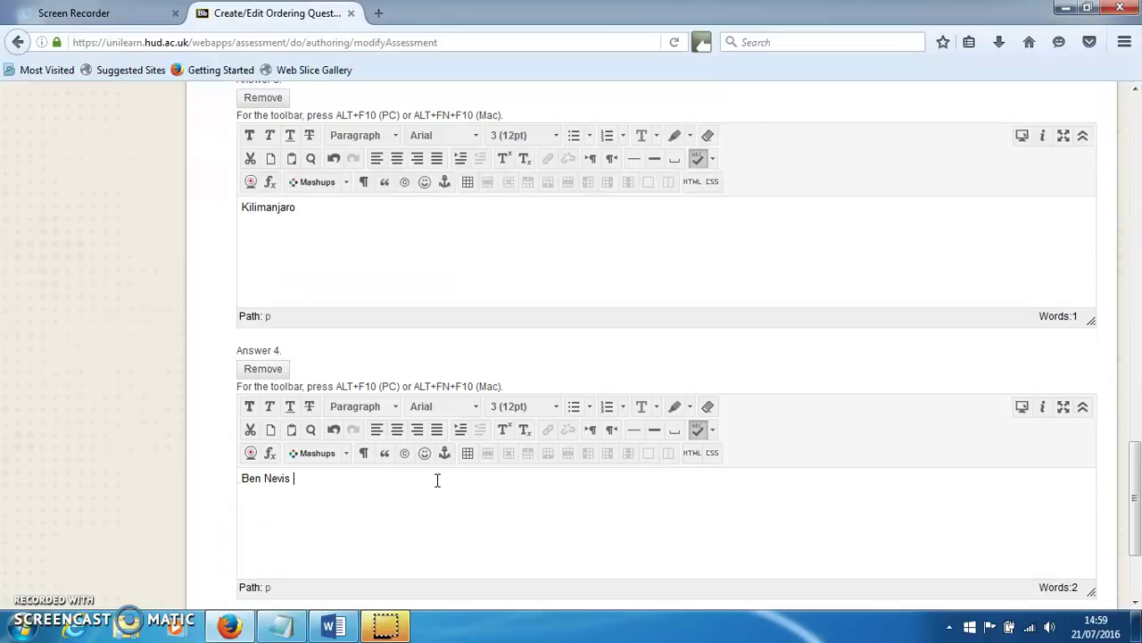
pyautogui.scroll(-2, 437, 478)
pyautogui.scroll(4, 437, 479)
pyautogui.scroll(-2, 437, 480)
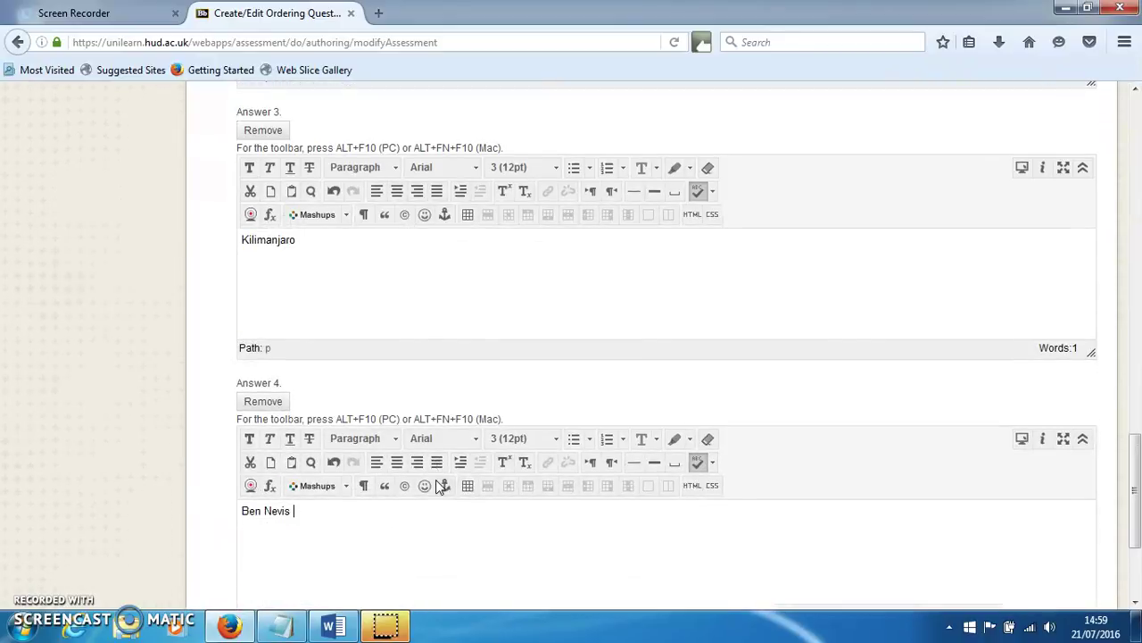
pyautogui.scroll(4, 427, 470)
pyautogui.scroll(8, 427, 464)
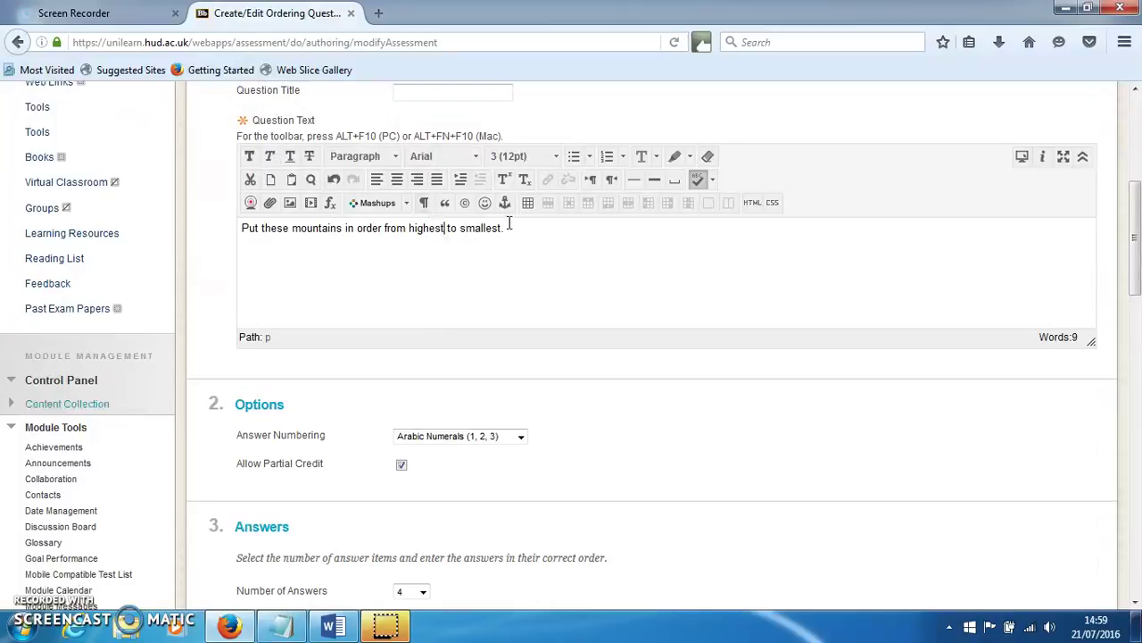
# Insert '(at the top)' after 'highest' and '(at the bottom)' after 'smallest' in the question text
pyautogui.write('()')
pyautogui.write('at the t')
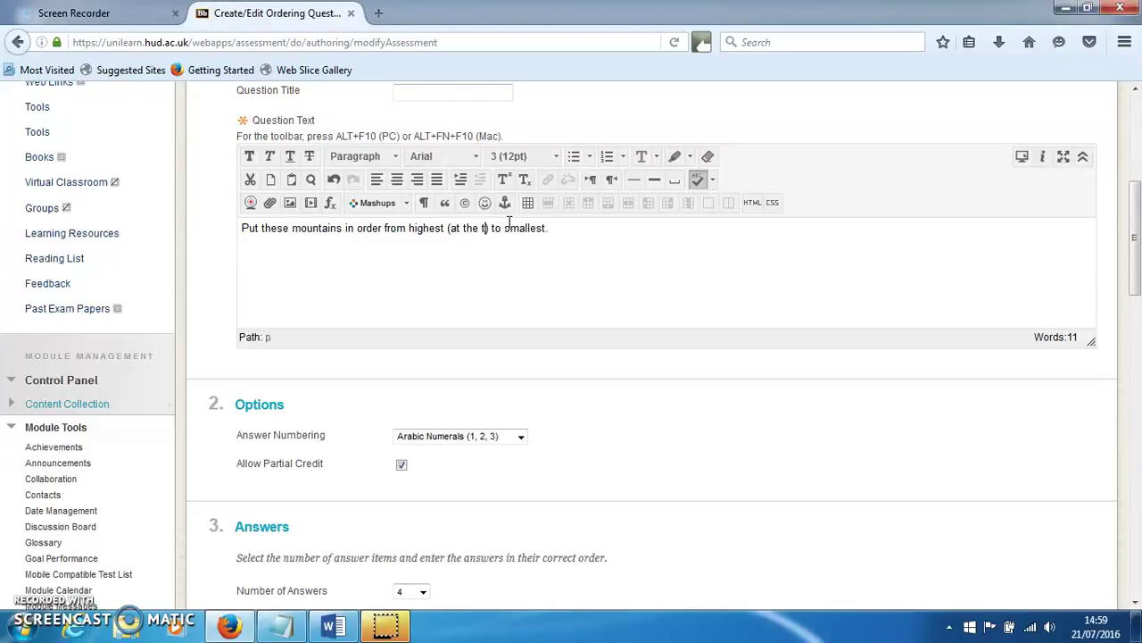
pyautogui.write('op')
pyautogui.doubleClick(555, 229)
pyautogui.click(555, 229)
pyautogui.doubleClick(555, 229)
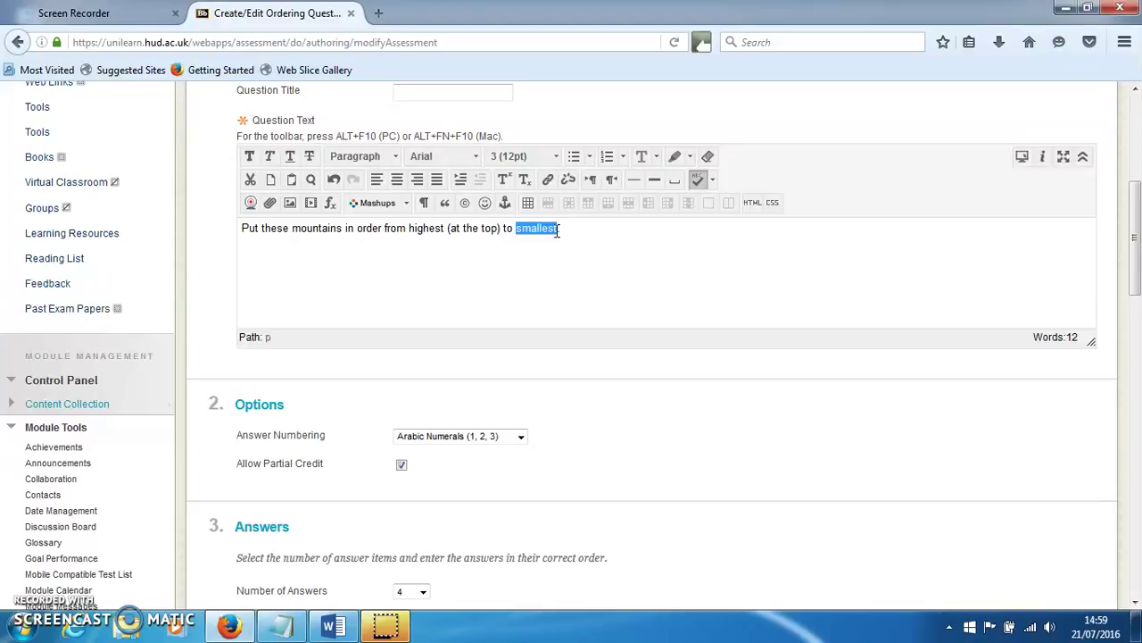
pyautogui.click(557, 229)
pyautogui.write('(at the bottom).')
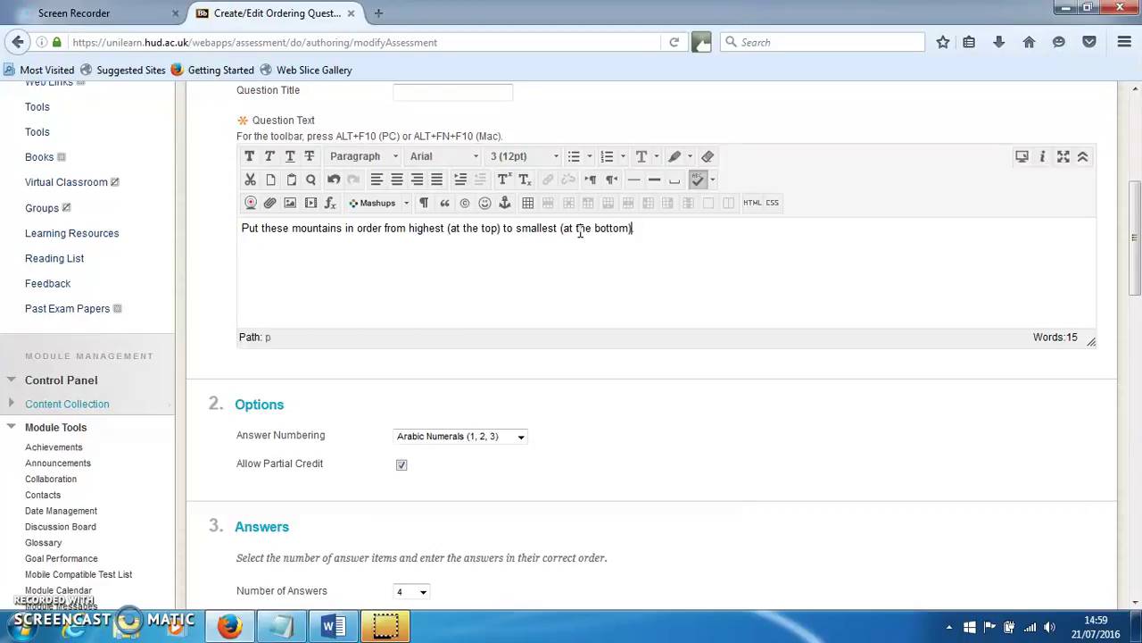
# Continue past Answers 1–4 with Next to the display order and feedback page
pyautogui.scroll(-6, 796, 161)
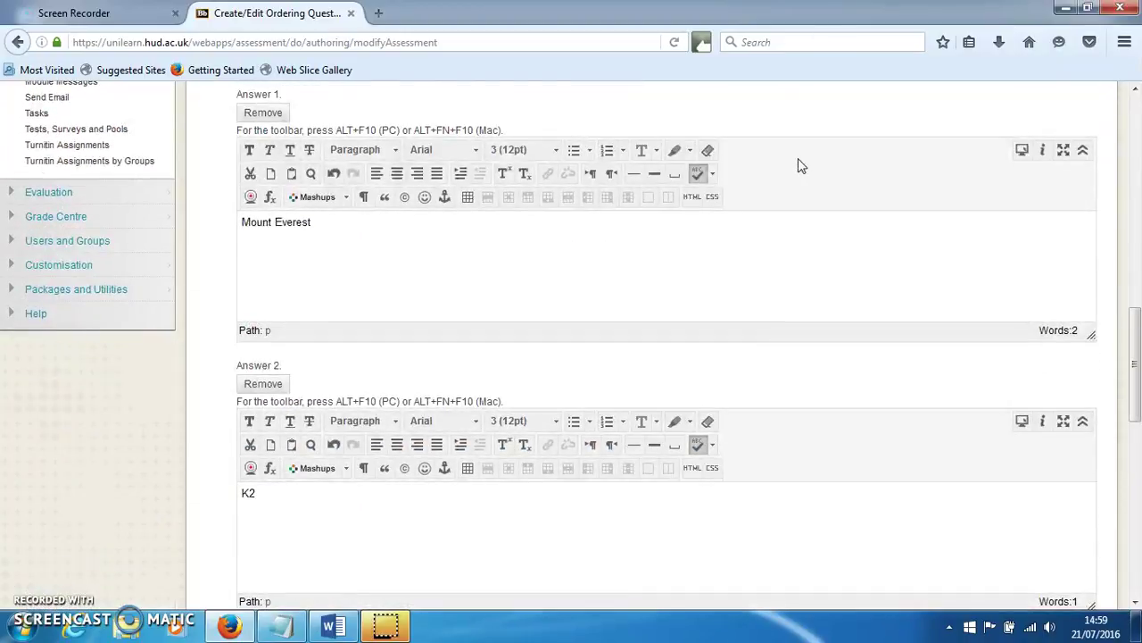
pyautogui.scroll(-5, 331, 224)
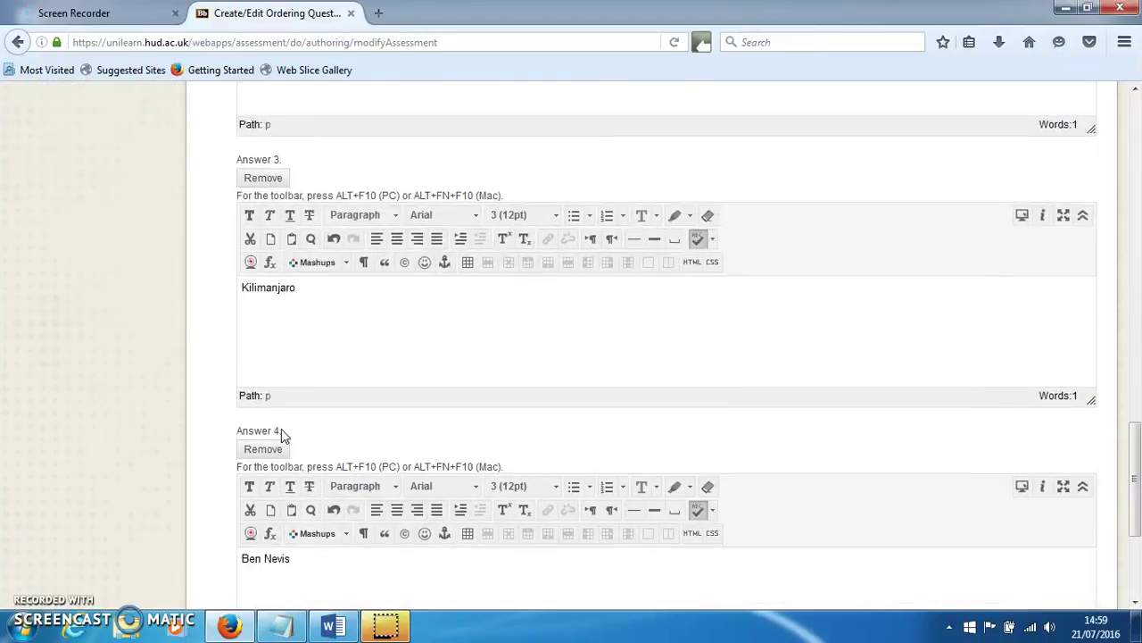
pyautogui.scroll(-3, 407, 509)
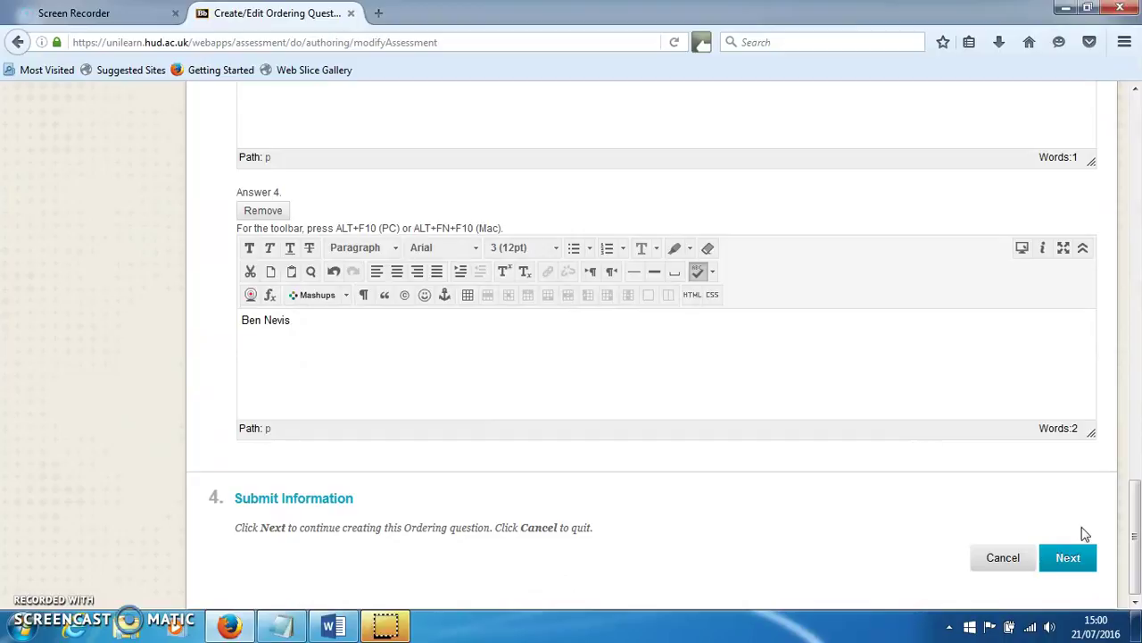
pyautogui.click(1069, 562)
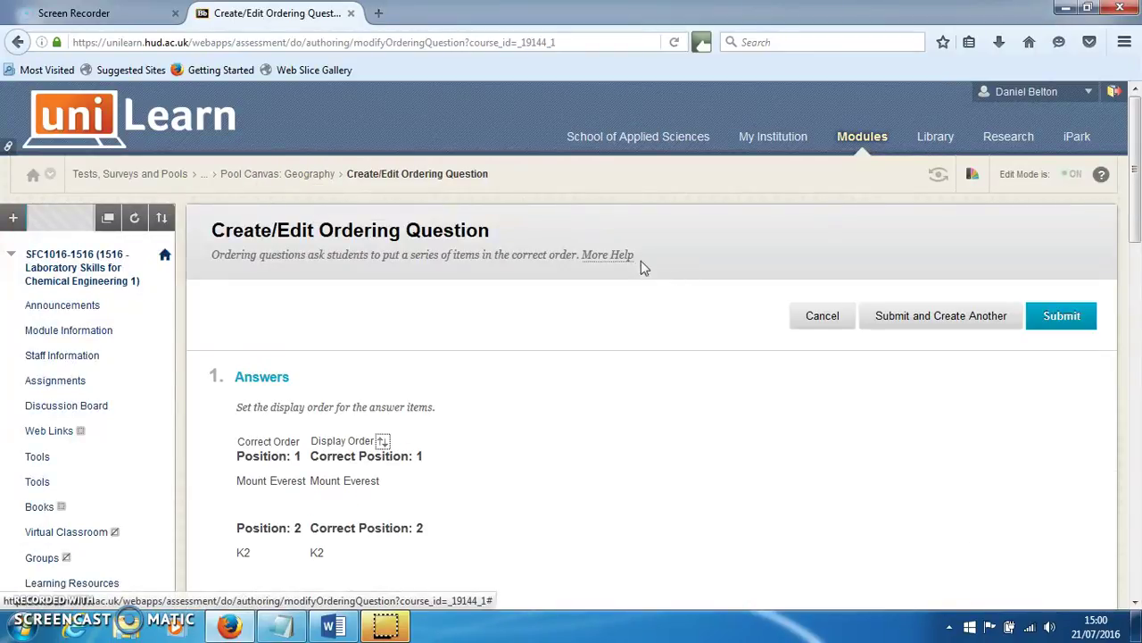
# Rearrange the Display Order to Kilimanjaro, Ben Nevis, K2, Mount Everest
pyautogui.scroll(-2, 637, 258)
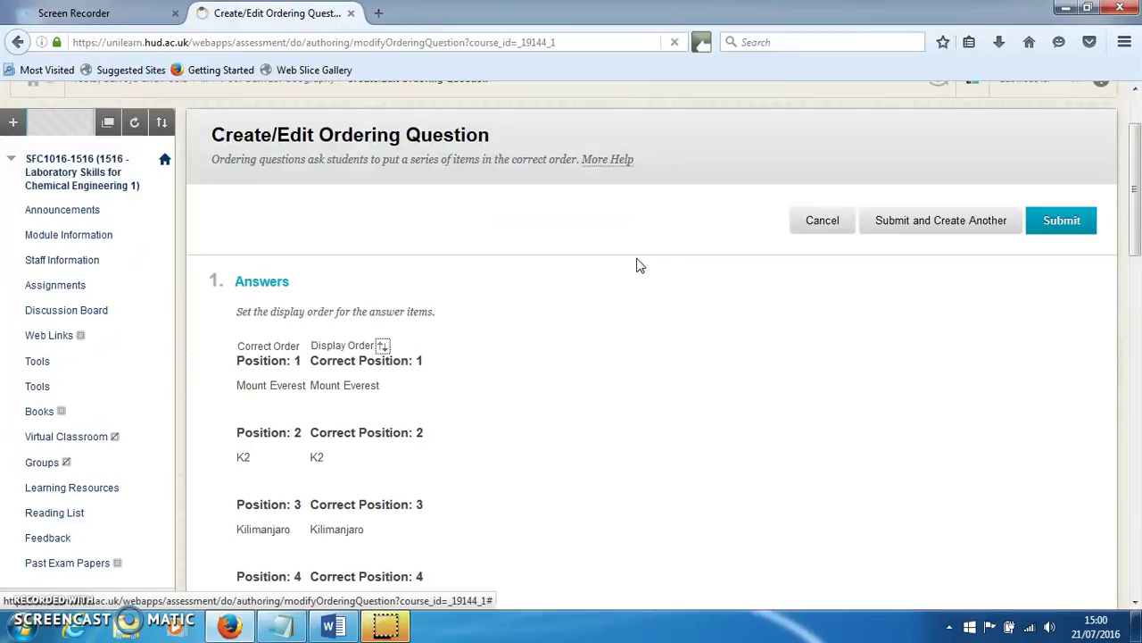
pyautogui.moveTo(330, 350)
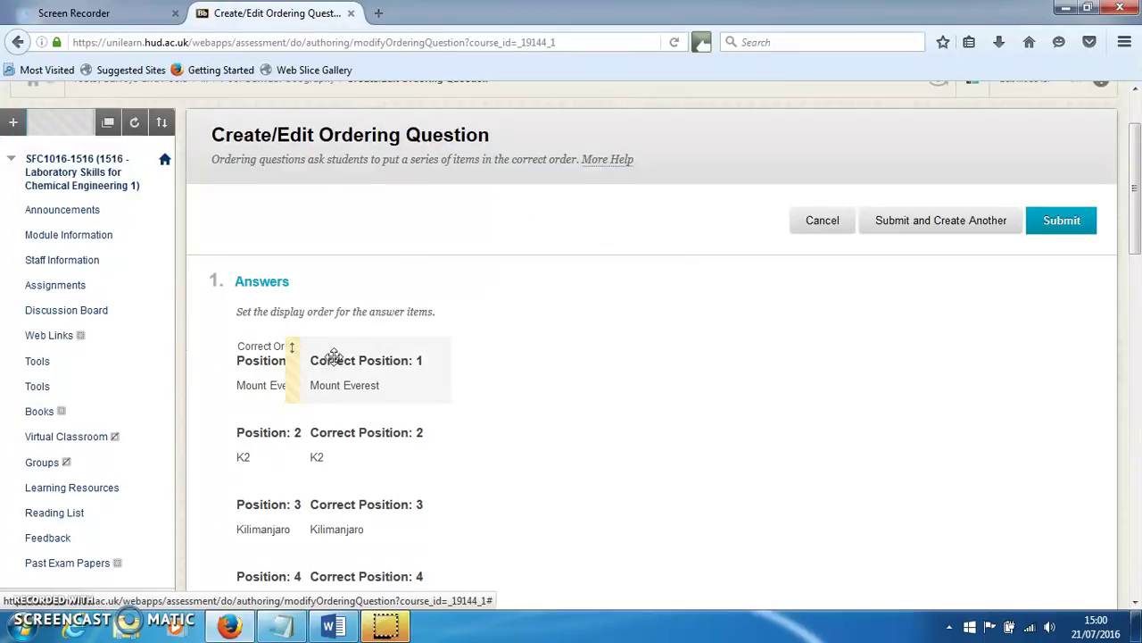
pyautogui.moveTo(291, 372); pyautogui.dragTo(310, 350)
pyautogui.moveTo(295, 572)
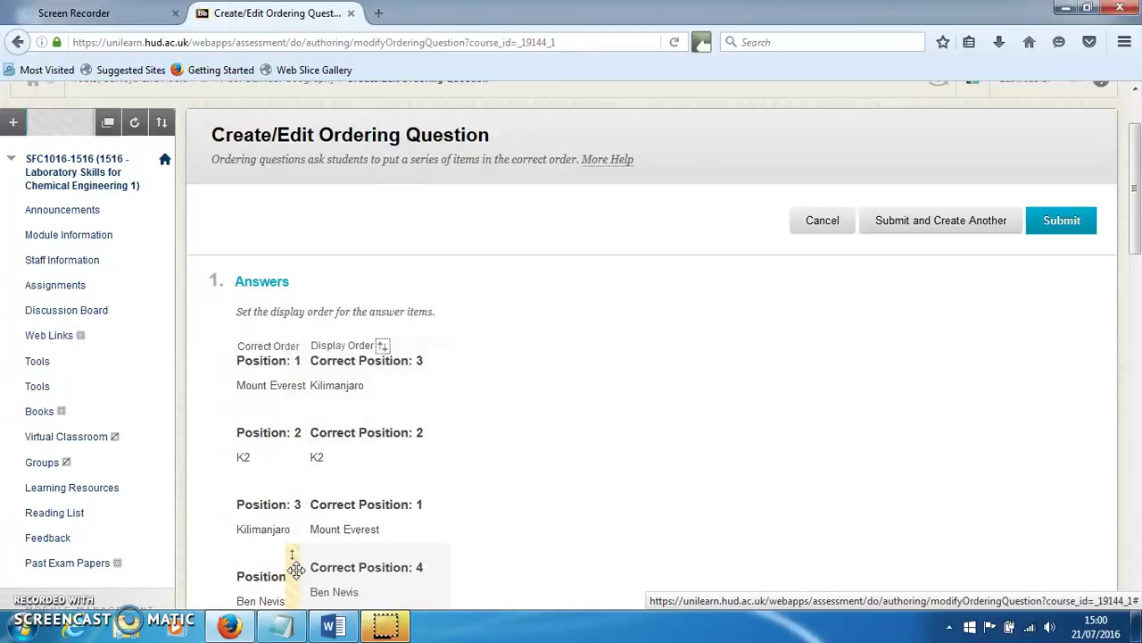
pyautogui.moveTo(297, 568); pyautogui.dragTo(324, 409)
pyautogui.scroll(-3, 594, 352)
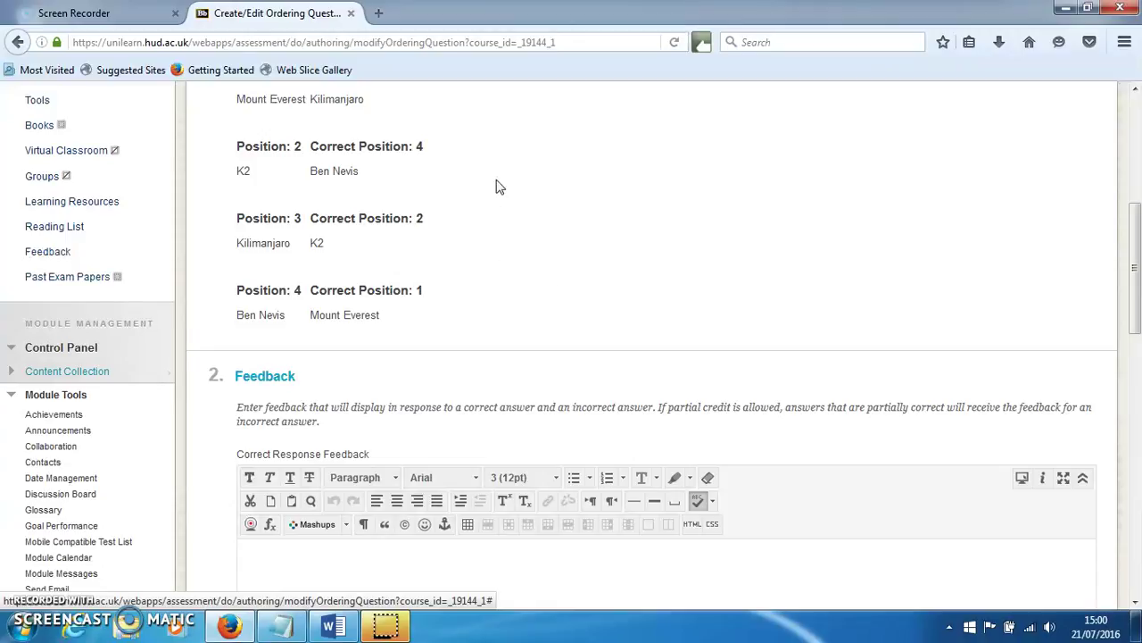
# Copy the Correct and Incorrect feedback lines from the Notepad notes
pyautogui.scroll(-1, 496, 185)
pyautogui.scroll(2, 365, 378)
pyautogui.scroll(-3, 584, 324)
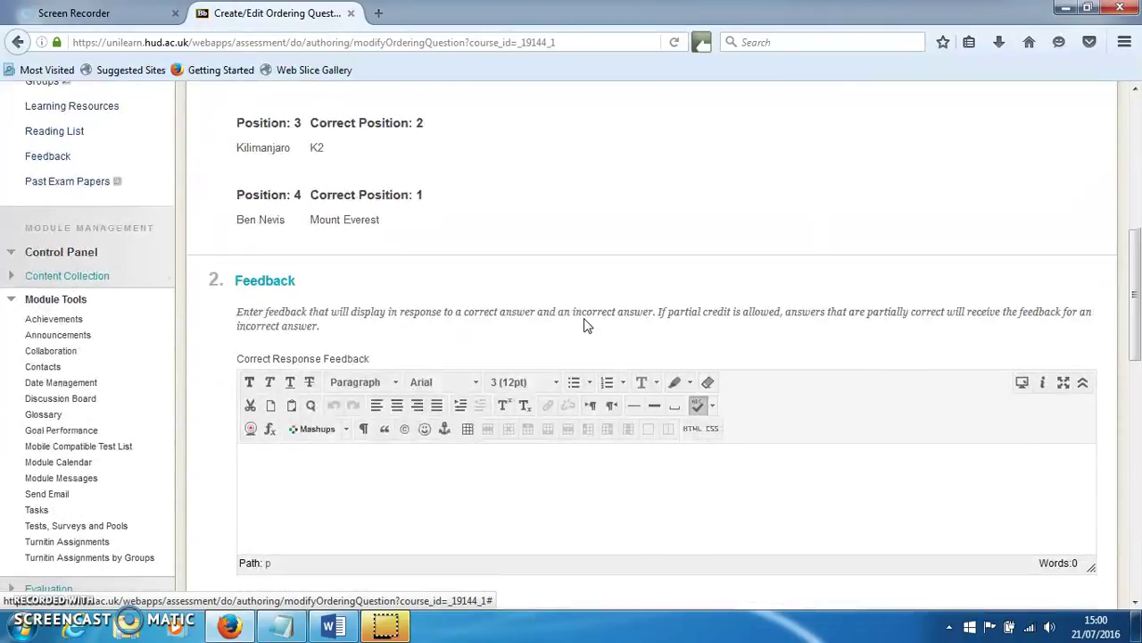
pyautogui.scroll(-4, 584, 324)
pyautogui.click(352, 334)
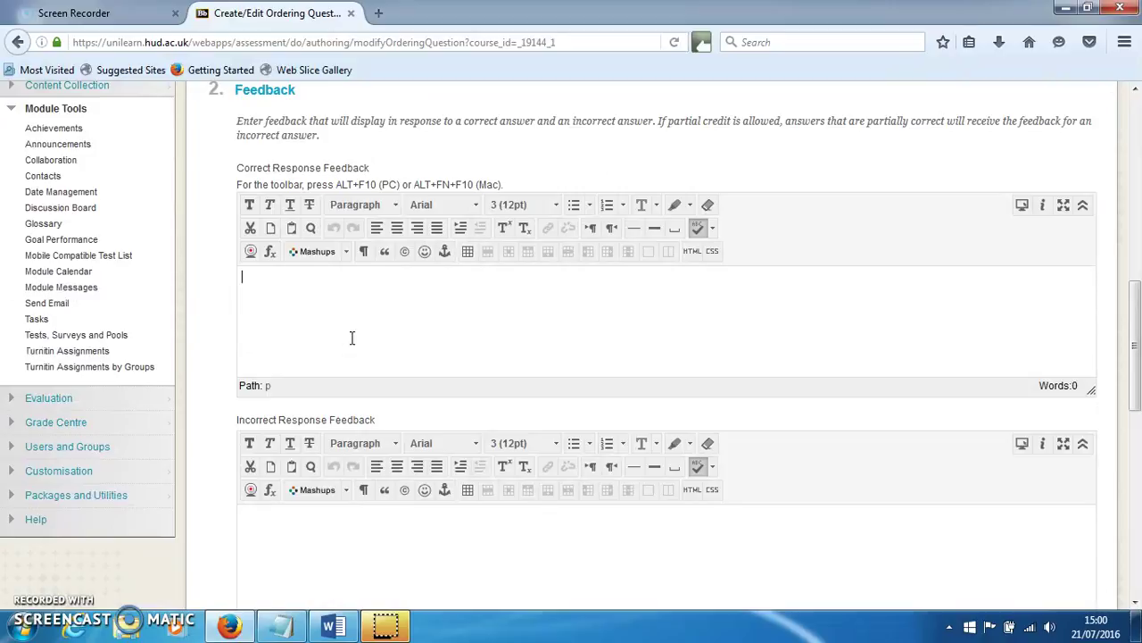
pyautogui.click(282, 627)
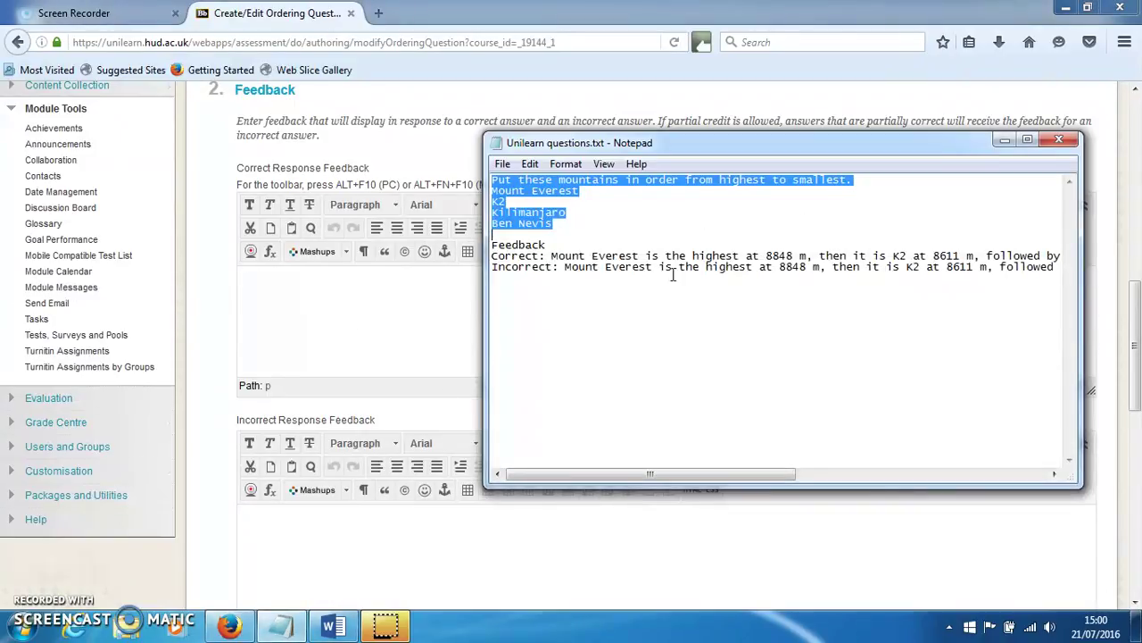
pyautogui.moveTo(501, 256); pyautogui.dragTo(1091, 280)
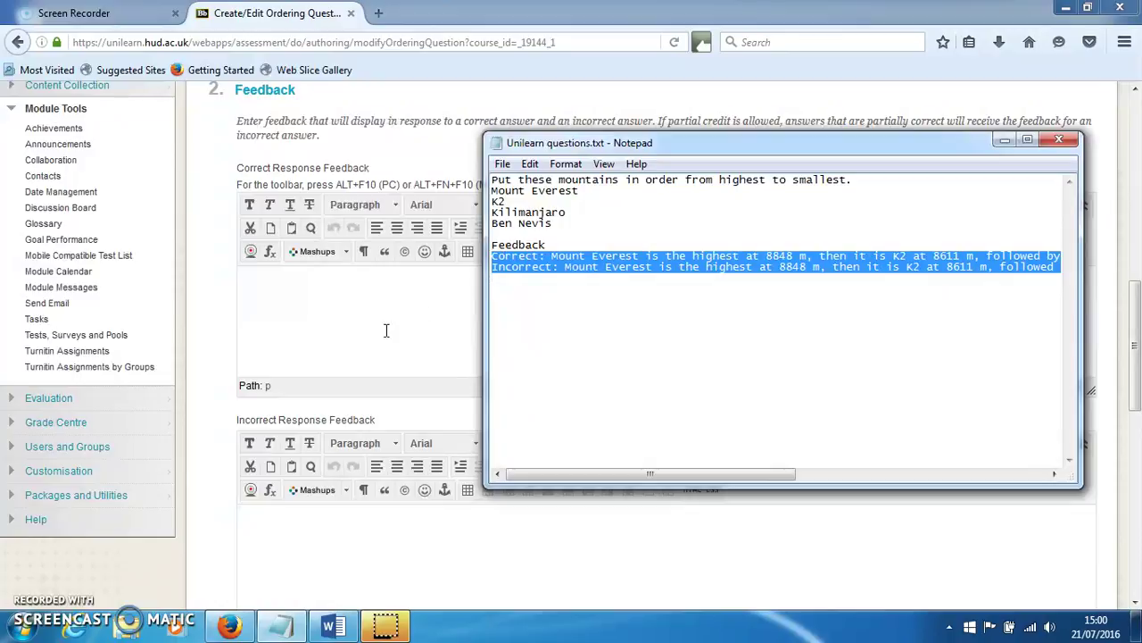
# Paste the Correct line into Correct Response Feedback and the Incorrect line into Incorrect Response Feedback
pyautogui.click(267, 283)
pyautogui.write('Correct: Mount Everest is the highest at 8848 m, then it is K2 at 8611 m, followed by Kilimanjaro at 5895 m and finally is the smallest Ben Nevis at 1344 m. Incorrect: Mount Everest is the highest at 8848 m, then it is K2 at 8611 m, followed by Kilimanjaro at 5895 m and finally is the smallest Ben Nevis at 1344 m.')
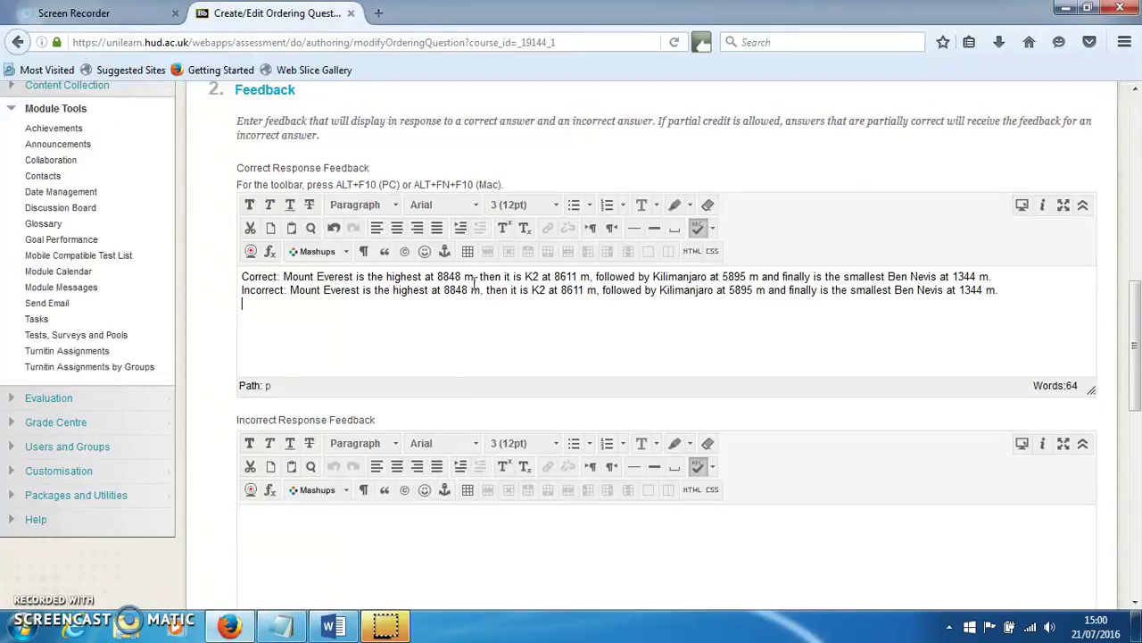
pyautogui.moveTo(1020, 290); pyautogui.dragTo(212, 296)
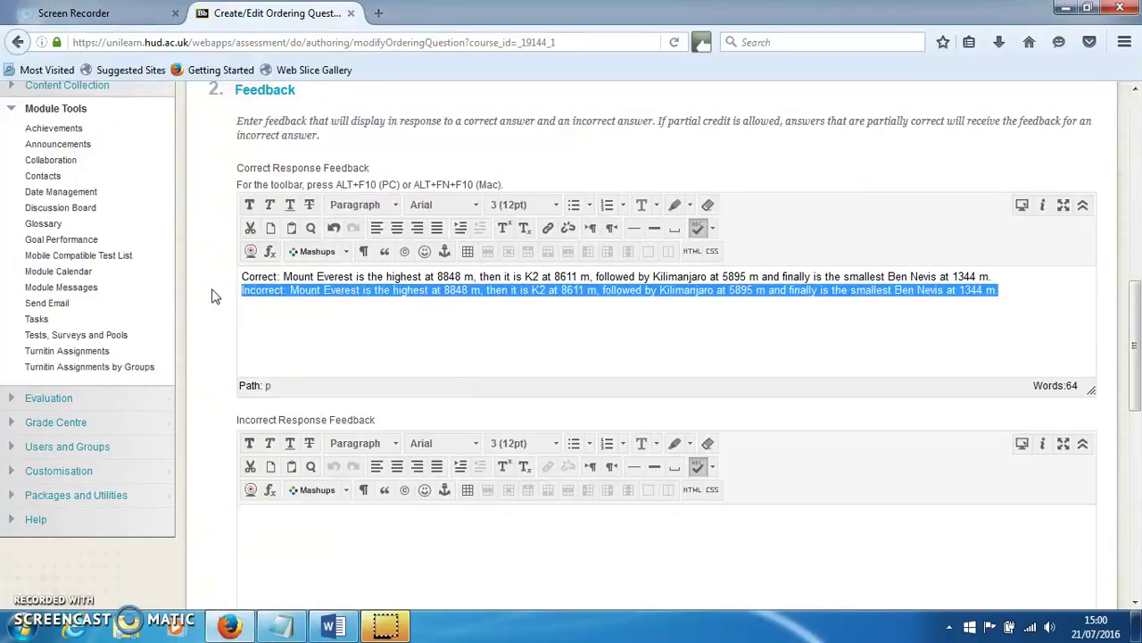
pyautogui.hotkey('ctrl', 'x')
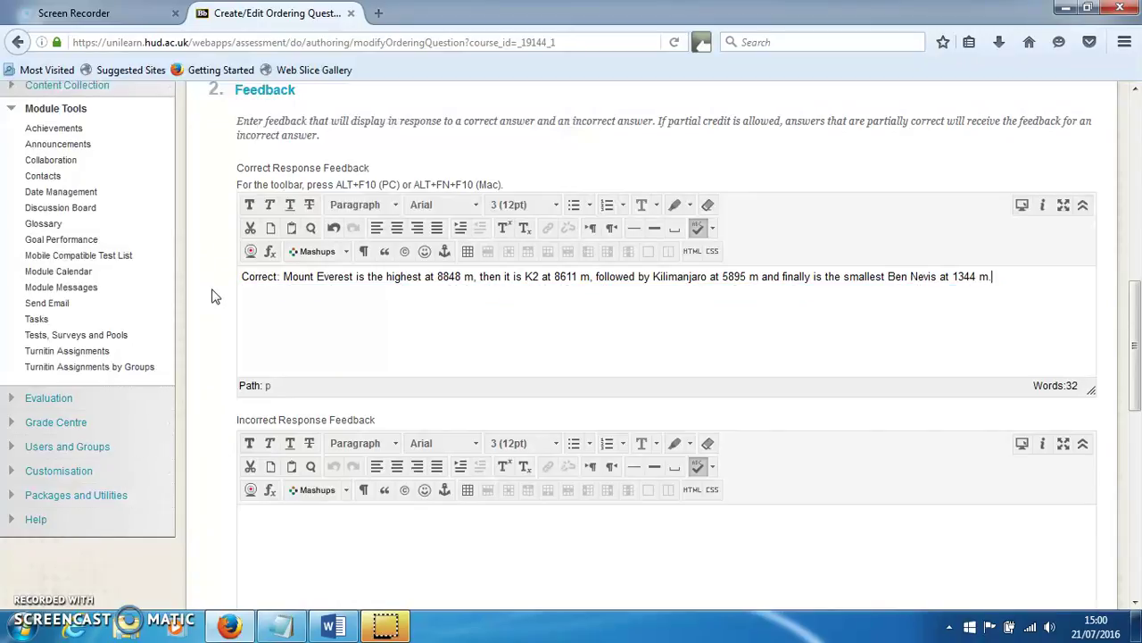
pyautogui.click(256, 513)
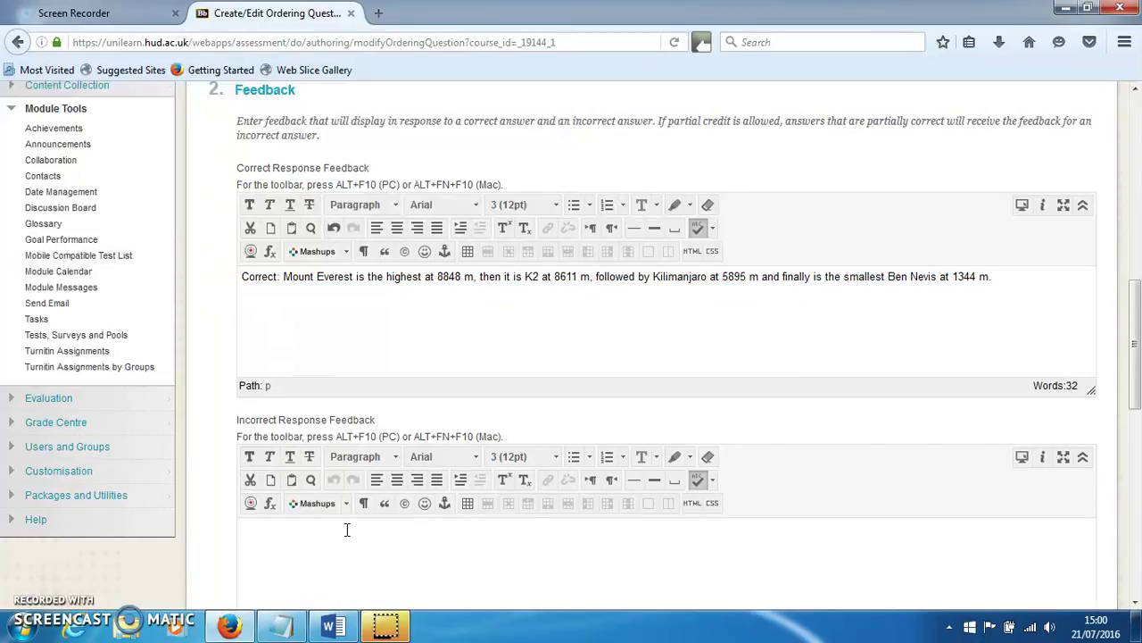
pyautogui.hotkey('ctrl', 'v')
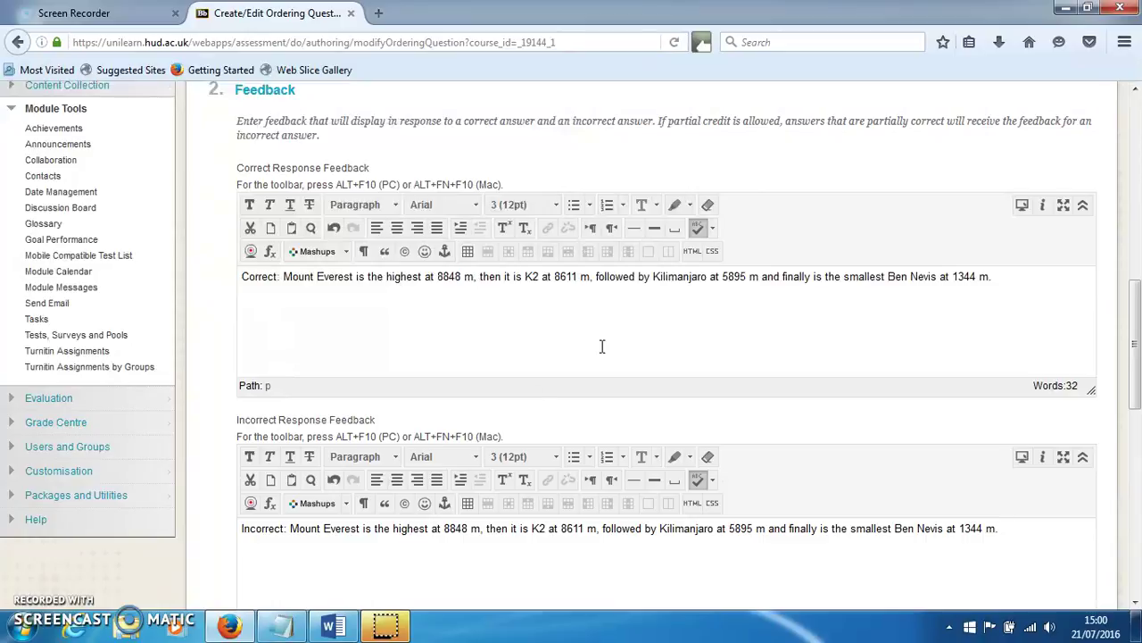
pyautogui.scroll(3, 752, 295)
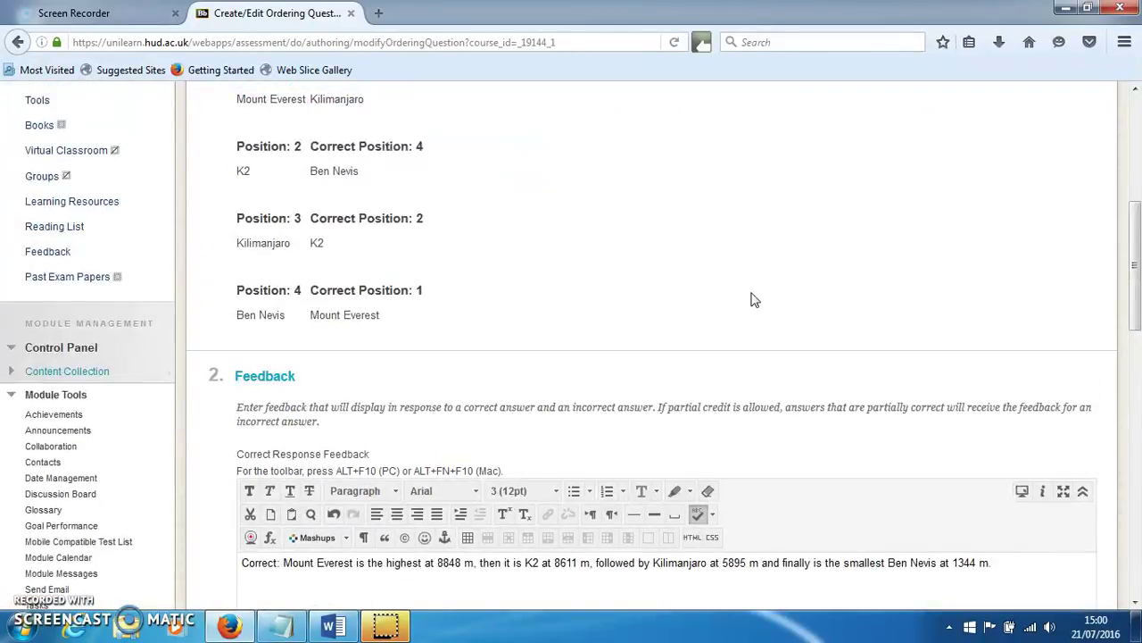
# Submit the finished Ordering question
pyautogui.scroll(-9, 752, 293)
pyautogui.scroll(-2, 752, 300)
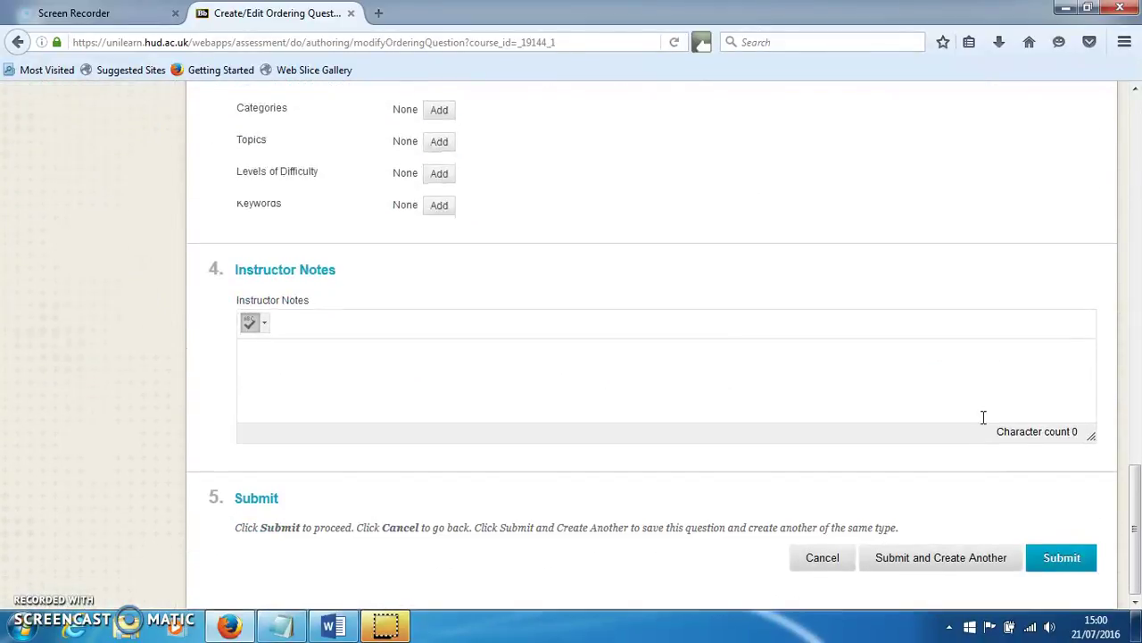
pyautogui.click(1064, 561)
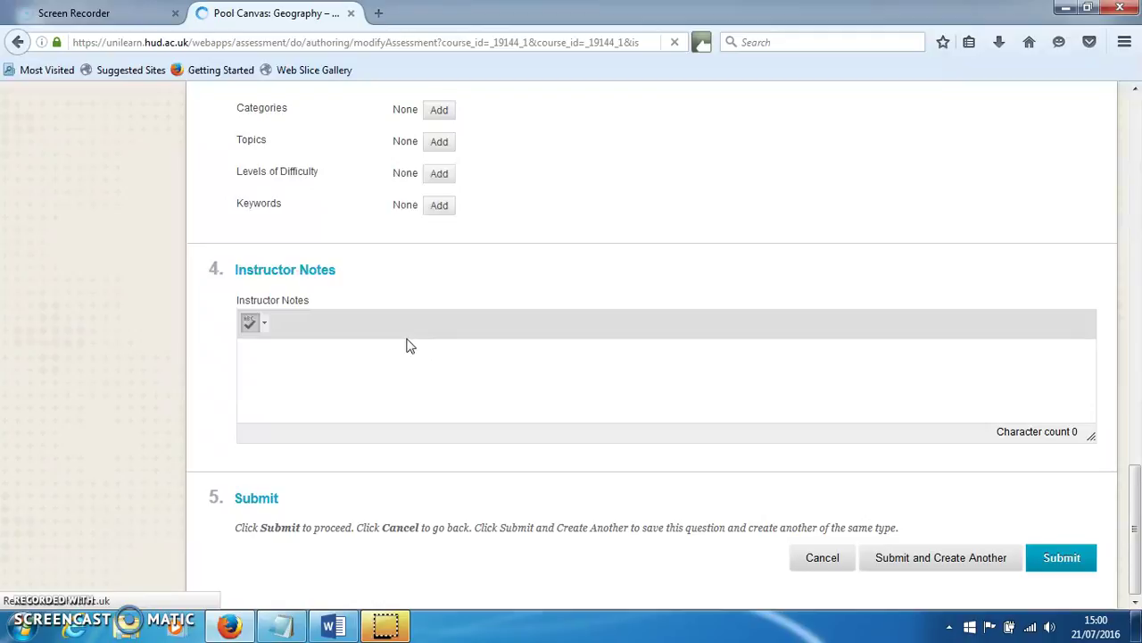
# Preview the new Ordering question's details in the pool list, then close the preview
pyautogui.scroll(-5, 410, 348)
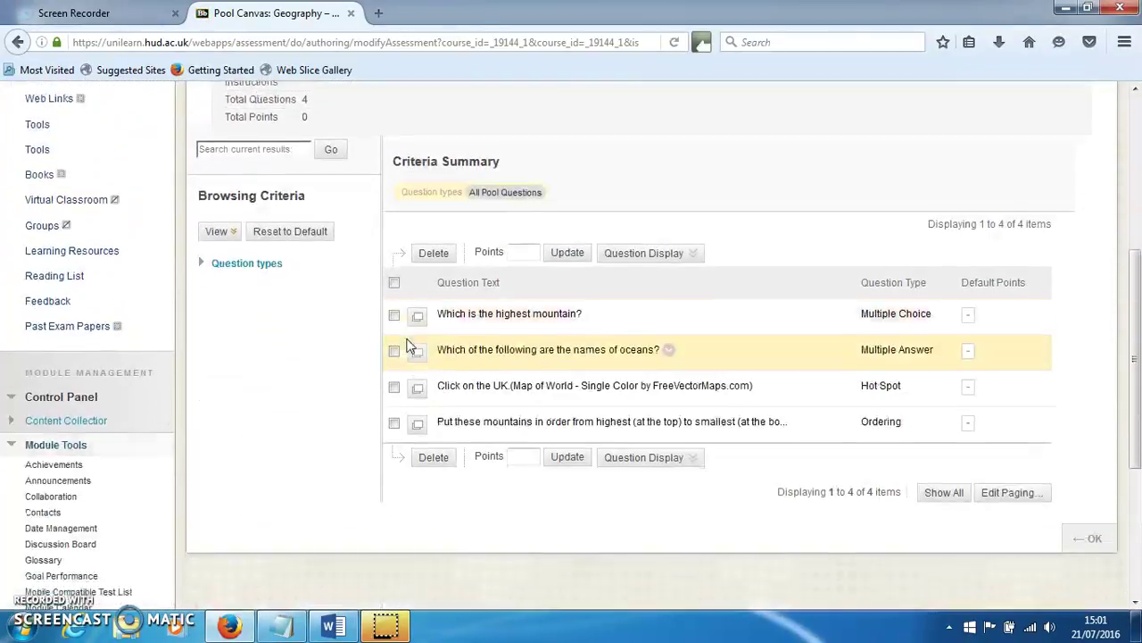
pyautogui.click(417, 375)
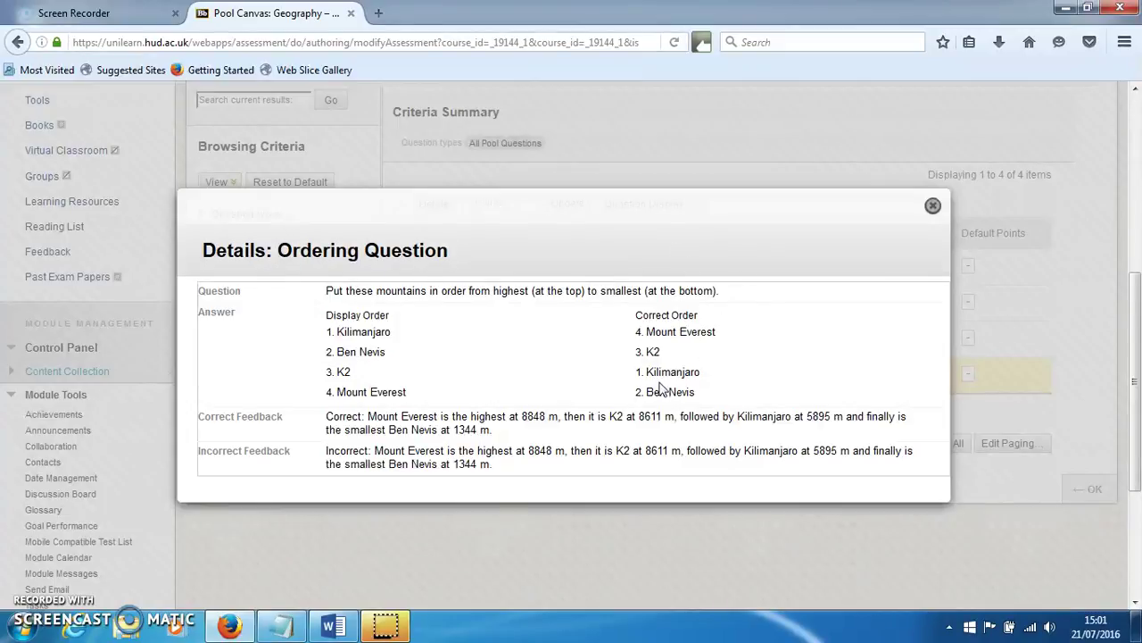
pyautogui.click(932, 205)
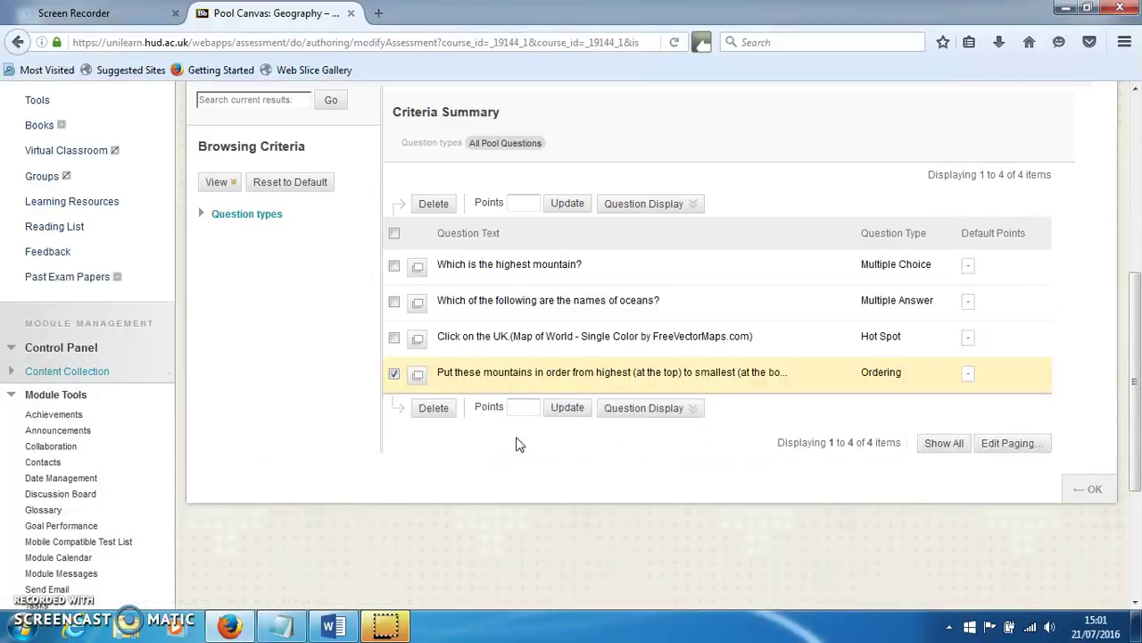